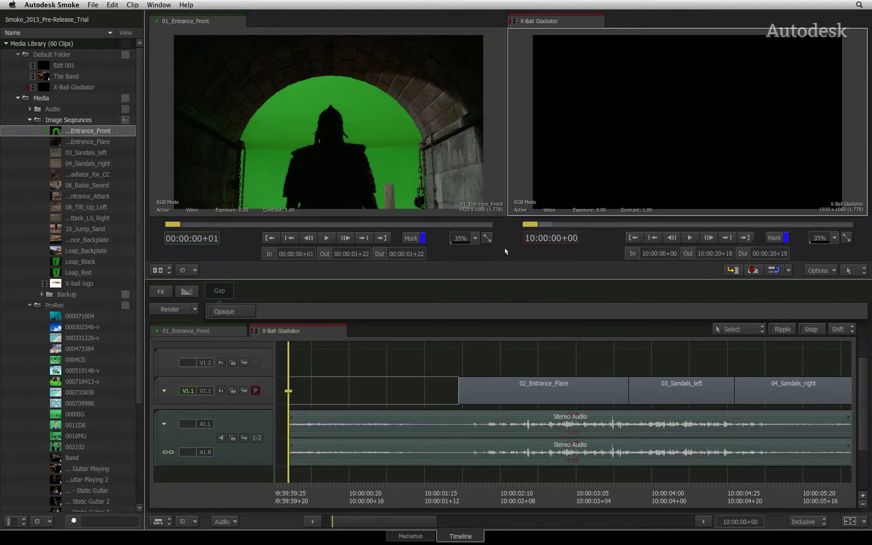
# Display the X-Ball Gladiator sequence's clip details alongside the loaded source.
pyautogui.keyDown('alt'); pyautogui.click(689, 139); pyautogui.keyUp('alt')
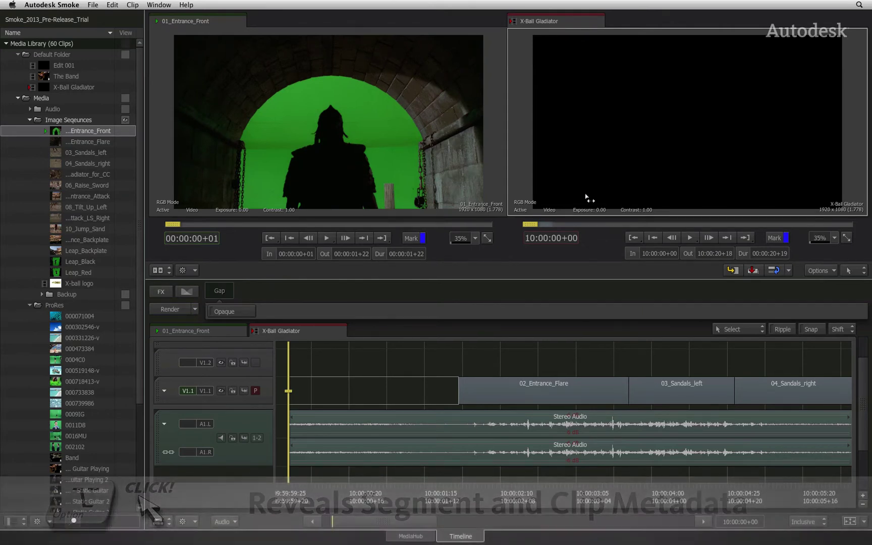
# Load and inspect Entrance_Backplate, then overwrite it into the V1.1 gap before 02_Entrance_Flare.
pyautogui.click(93, 242)
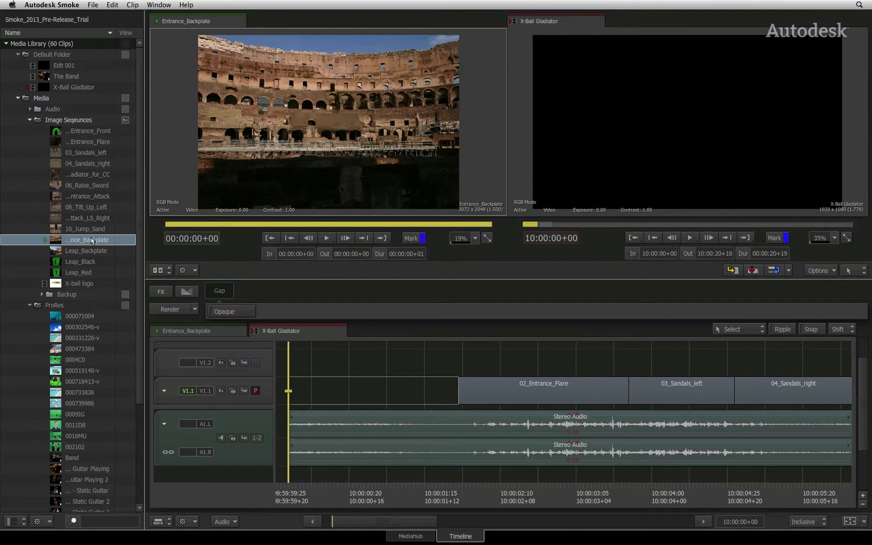
pyautogui.keyDown('alt'); pyautogui.click(343, 152); pyautogui.keyUp('alt')
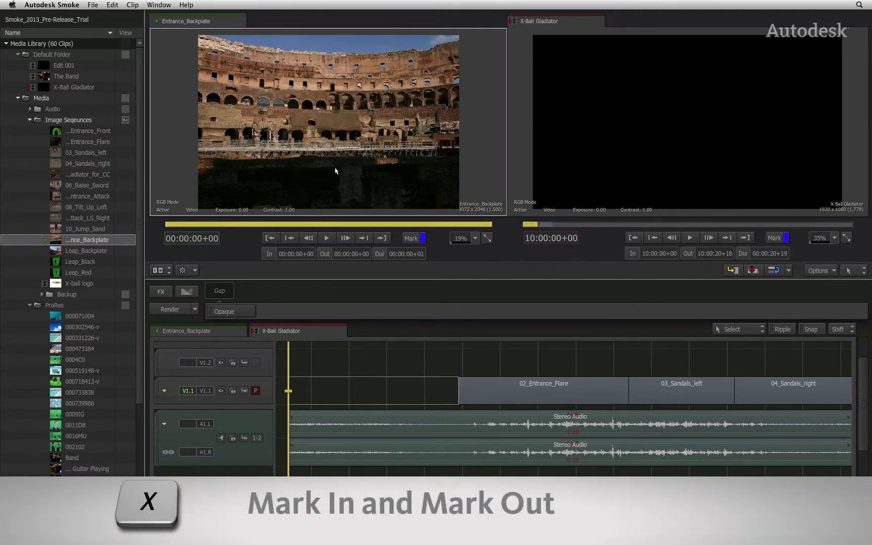
pyautogui.click(355, 393)
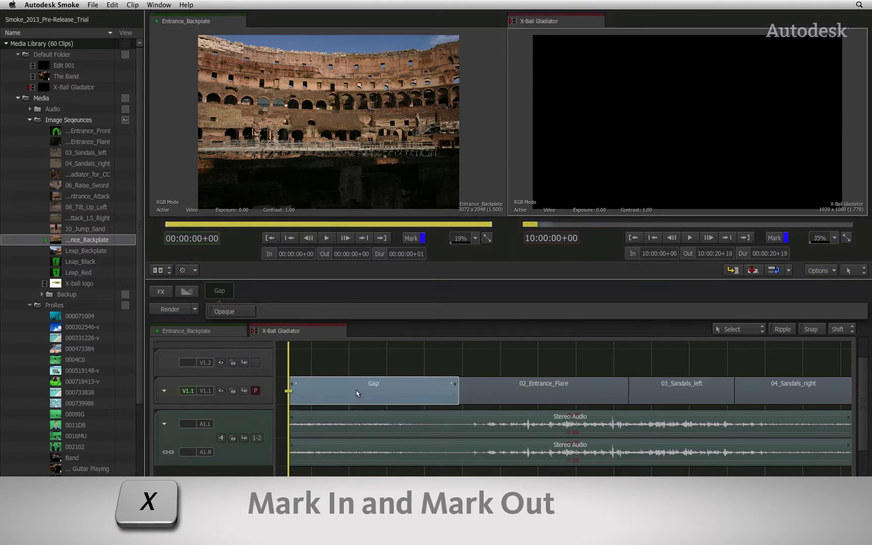
pyautogui.press('x')
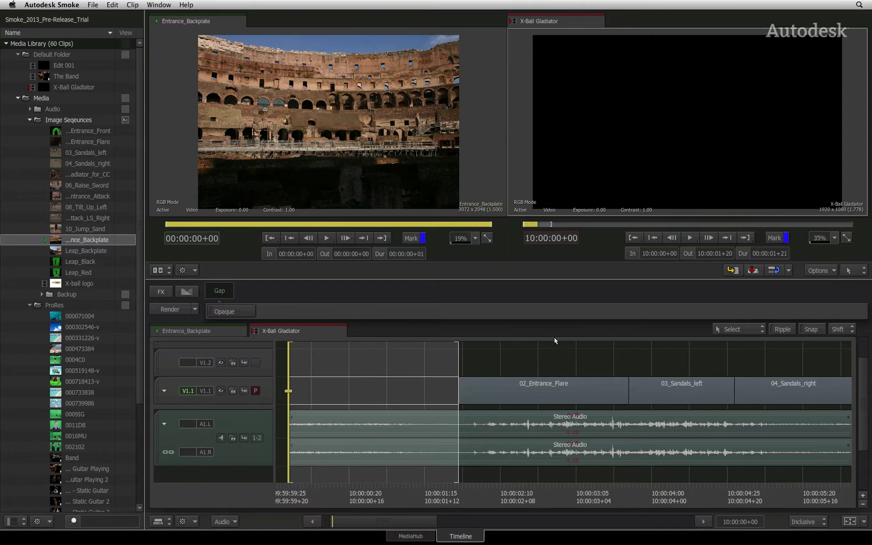
pyautogui.press('F10')
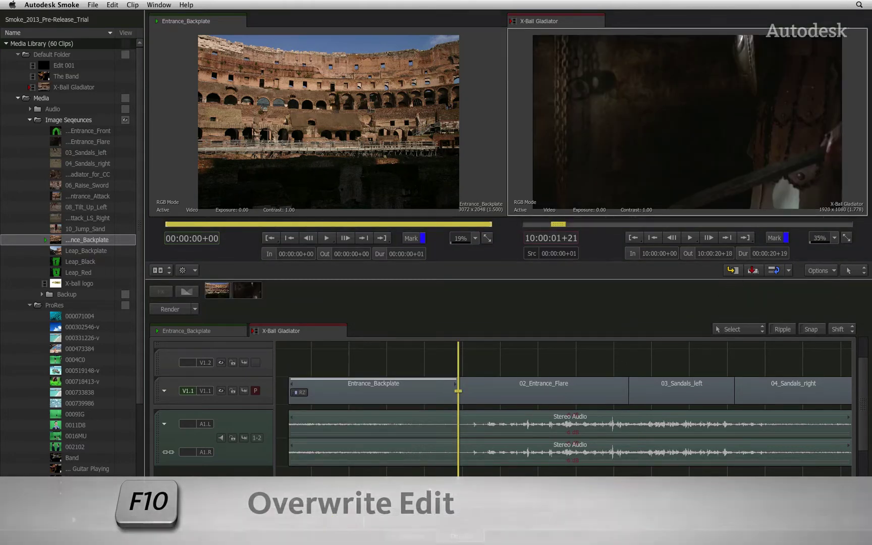
# Select the Entrance_Backplate segment to show its Centre/Crop Resize settings with the 3072 × 2048 source.
pyautogui.moveTo(450, 485); pyautogui.dragTo(338, 483)
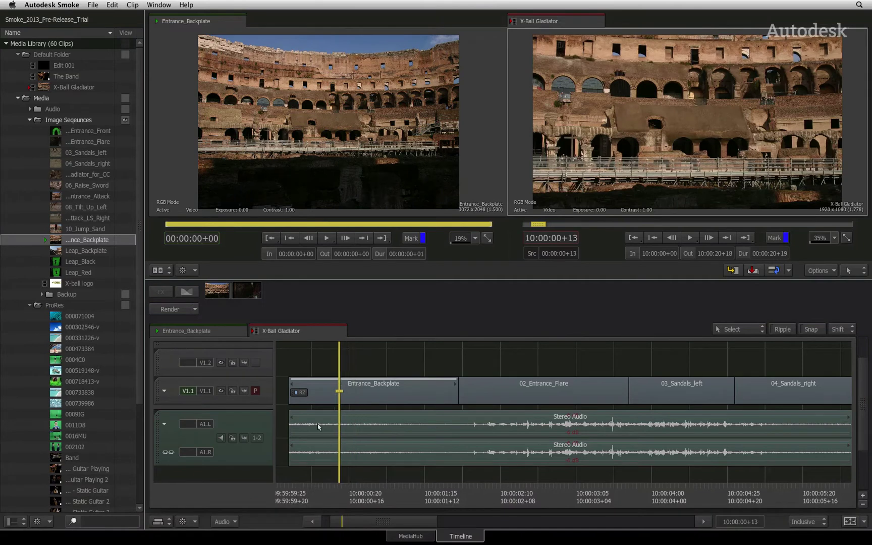
pyautogui.click(322, 386)
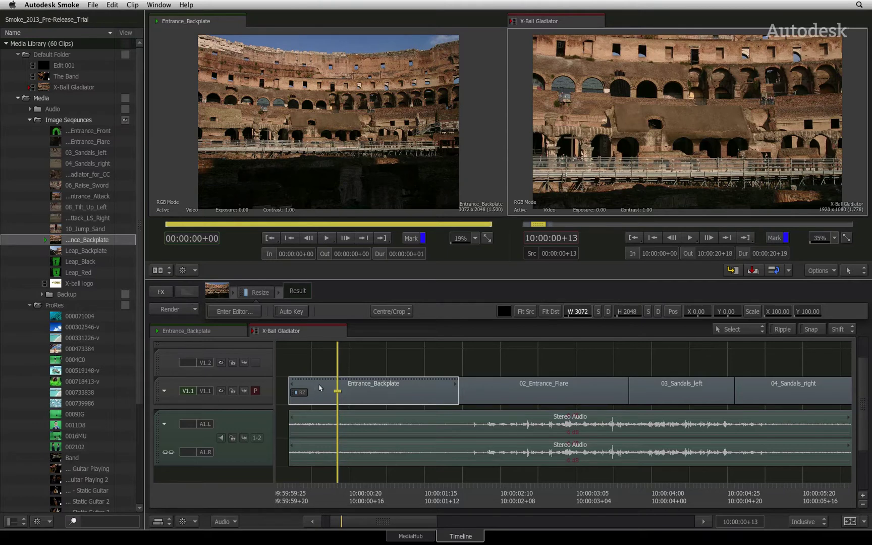
pyautogui.click(321, 387)
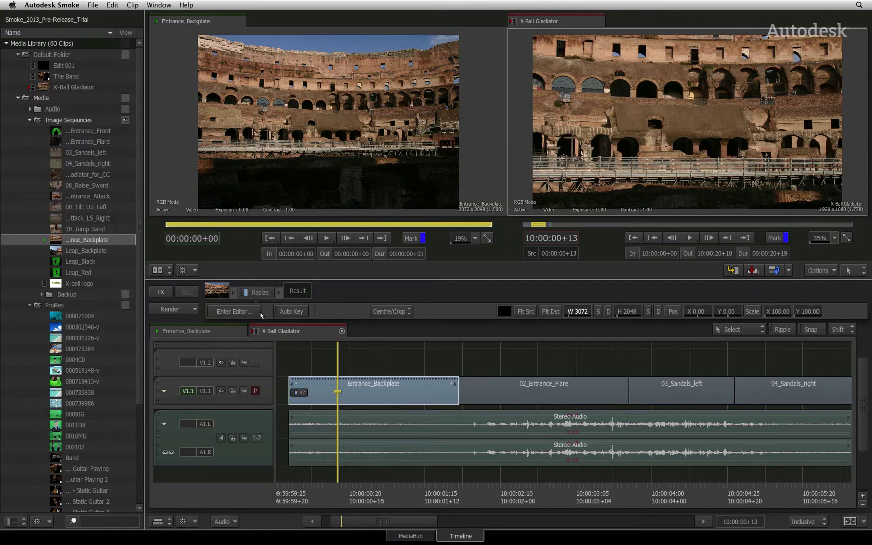
# Open the Resize editor showing the 3072 × 2048 backplate centre-cropped to 1920 × 1080.
pyautogui.click(245, 313)
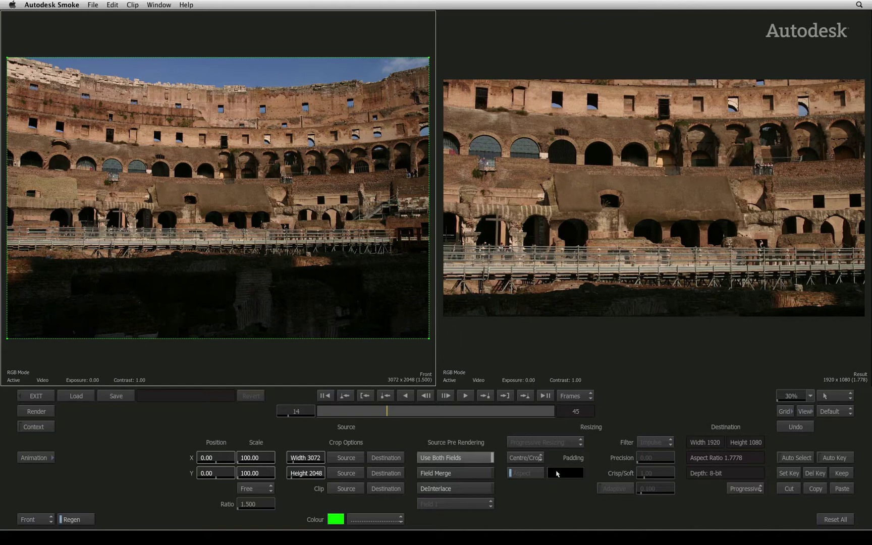
# Change the backplate's resize mode from Centre/Crop to Letterbox.
pyautogui.click(539, 457)
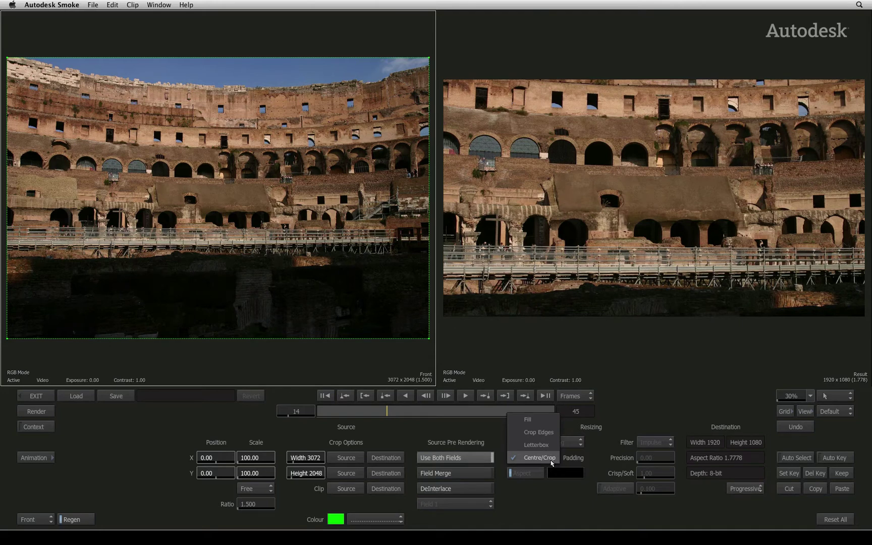
pyautogui.click(546, 460)
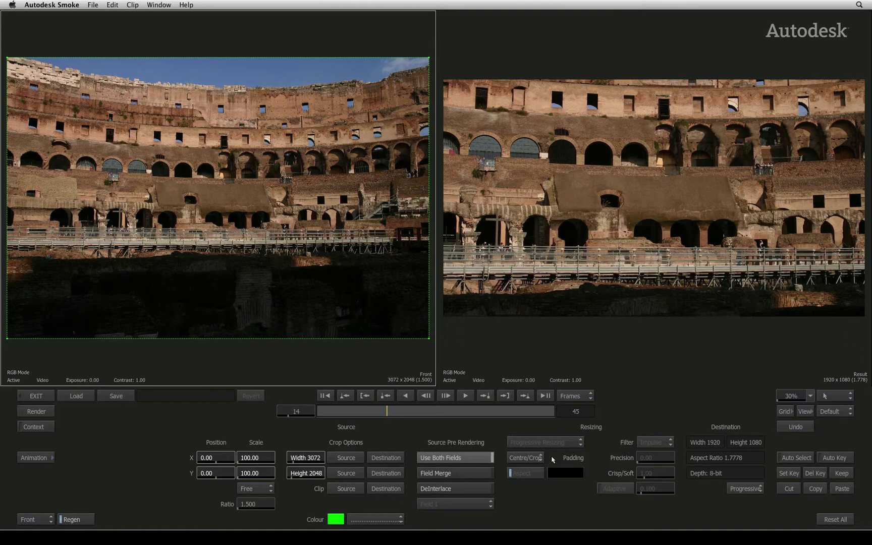
pyautogui.click(542, 459)
pyautogui.click(543, 445)
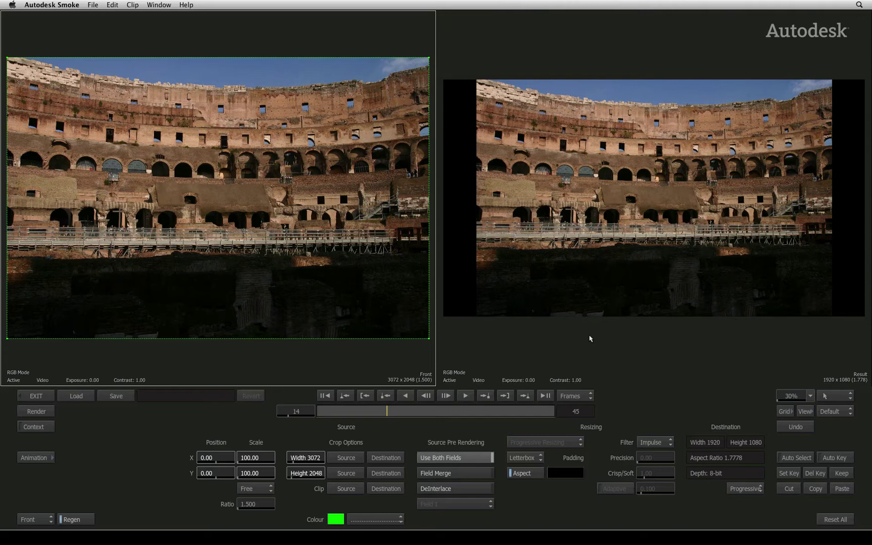
# Try the Fill resize mode, then settle on Crop Edges for the backplate.
pyautogui.click(523, 457)
pyautogui.click(529, 433)
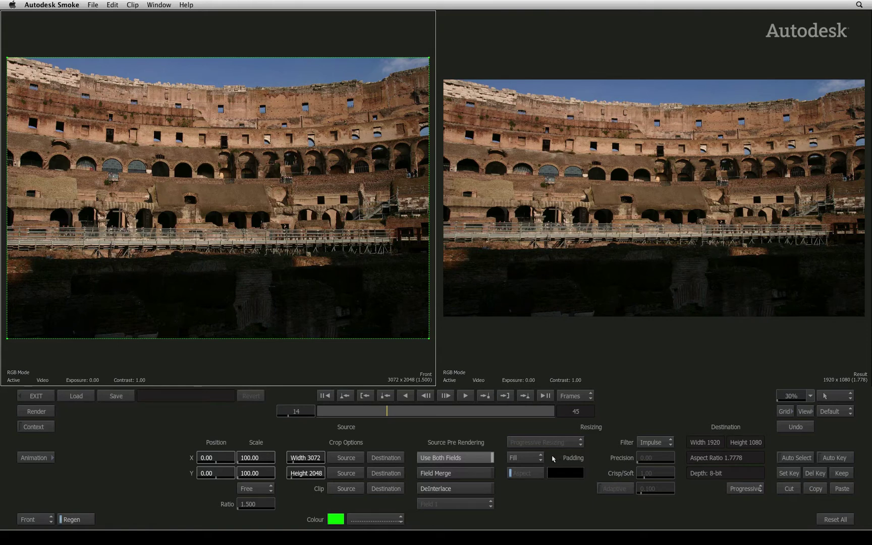
pyautogui.click(537, 459)
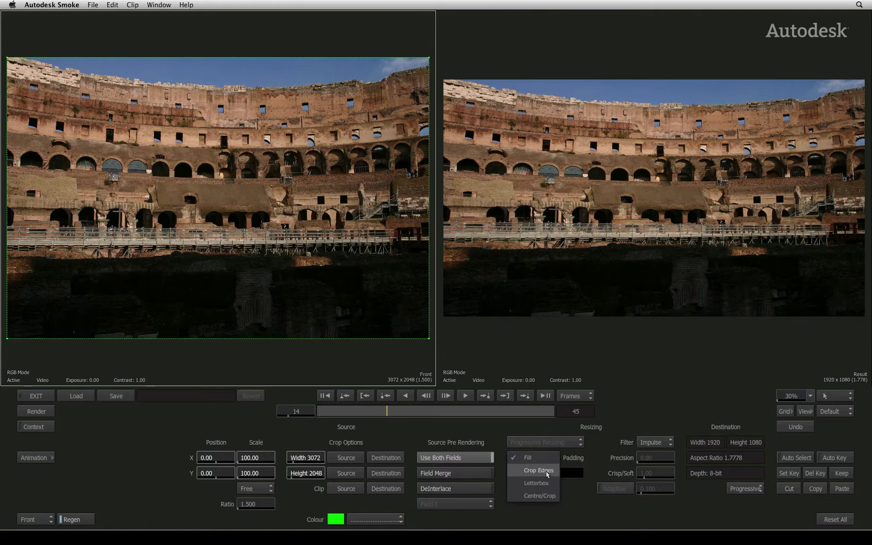
pyautogui.click(538, 471)
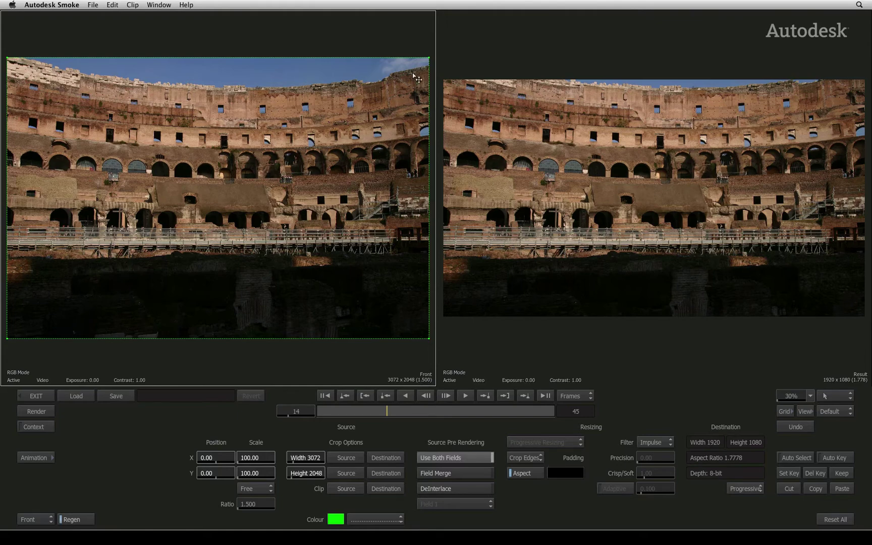
# Shrink the crop box to 56.41 scale at X 72.75, Y 446.42 over the upper arcades.
pyautogui.moveTo(429, 57); pyautogui.dragTo(386, 101)
pyautogui.moveTo(236, 215); pyautogui.dragTo(251, 160)
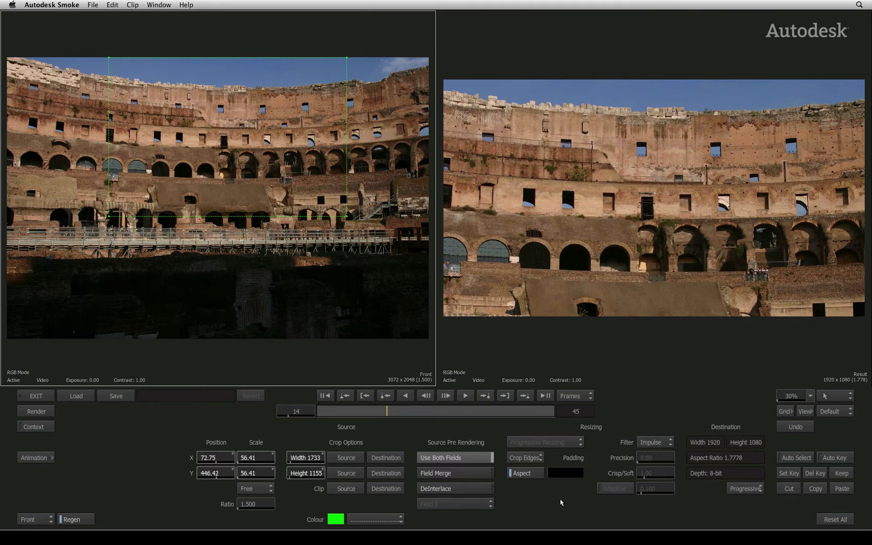
pyautogui.click(670, 443)
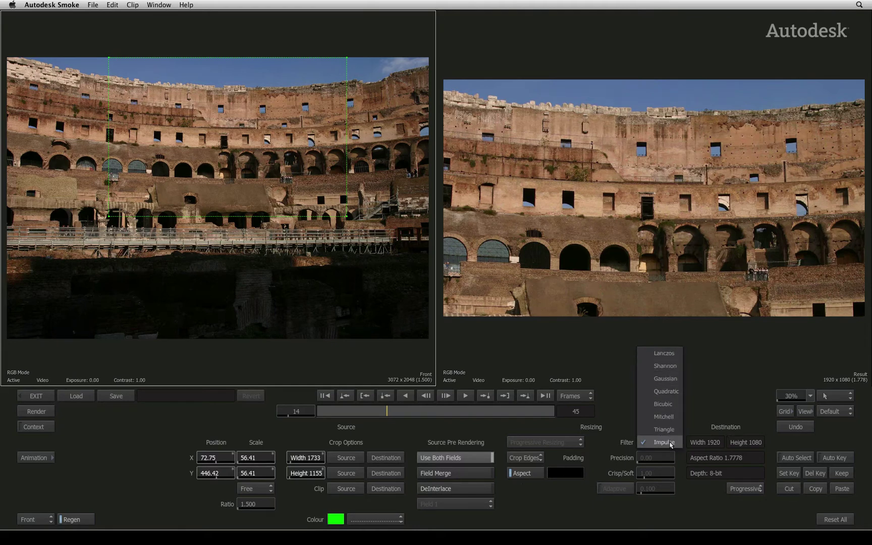
# Apply the Lanczos filter and reframe the crop to 70.08 scale at X 16.54, Y 393.51.
pyautogui.click(673, 356)
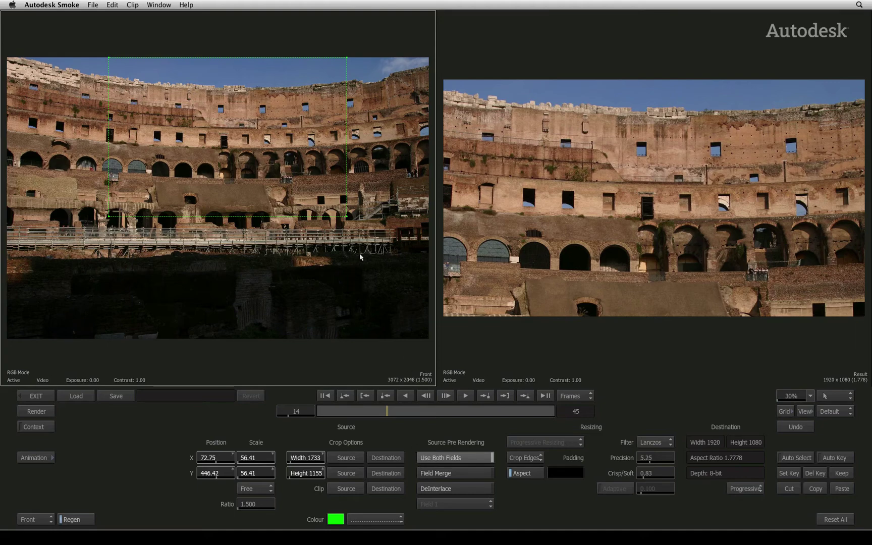
pyautogui.moveTo(347, 218); pyautogui.dragTo(350, 219)
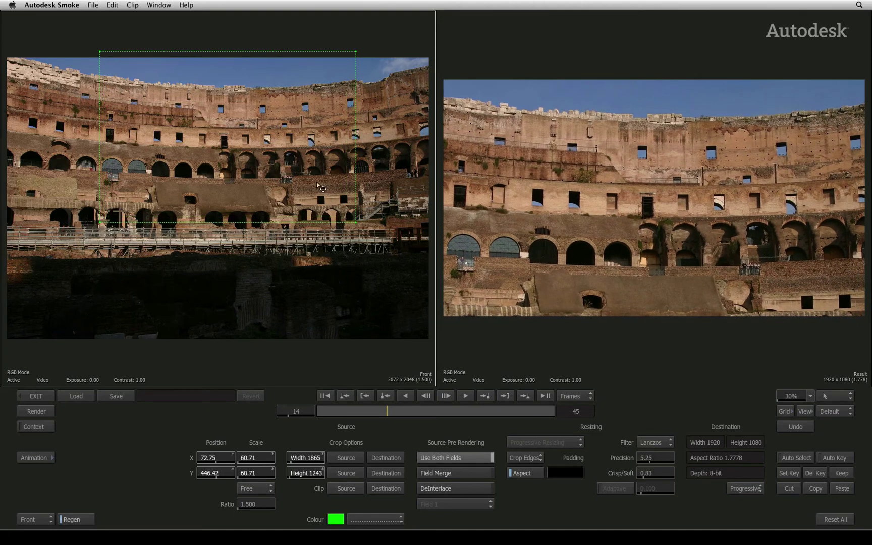
pyautogui.moveTo(317, 183)
pyautogui.mouseDown()
pyautogui.moveTo(305, 204)
pyautogui.moveTo(307, 190)
pyautogui.mouseUp()
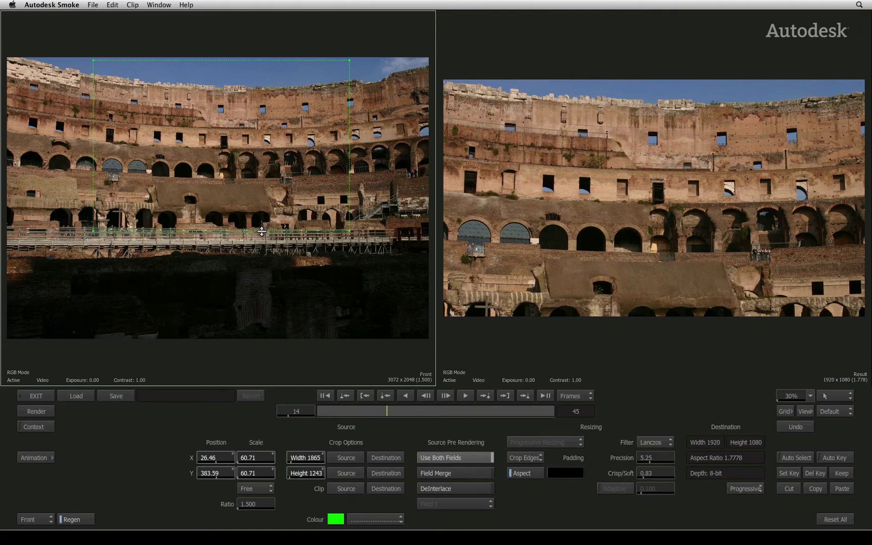
pyautogui.moveTo(260, 231); pyautogui.dragTo(260, 244)
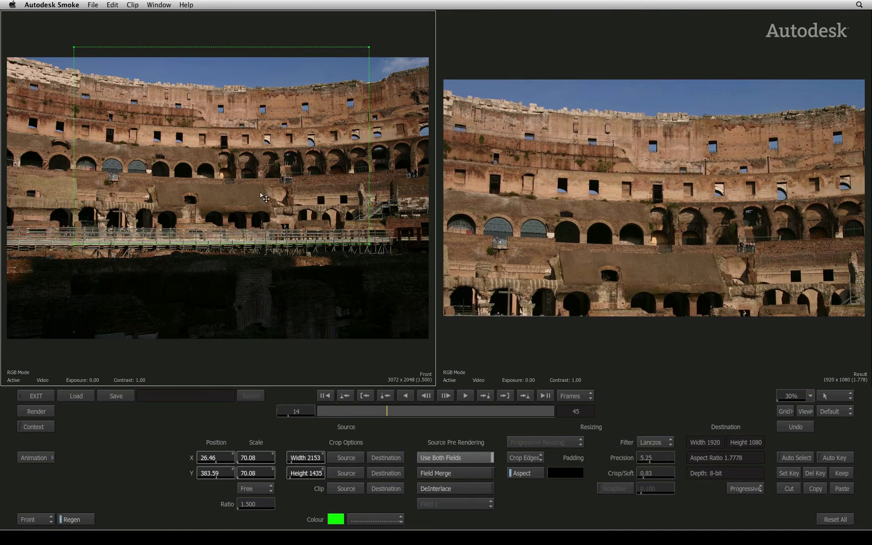
pyautogui.moveTo(265, 199); pyautogui.dragTo(264, 198)
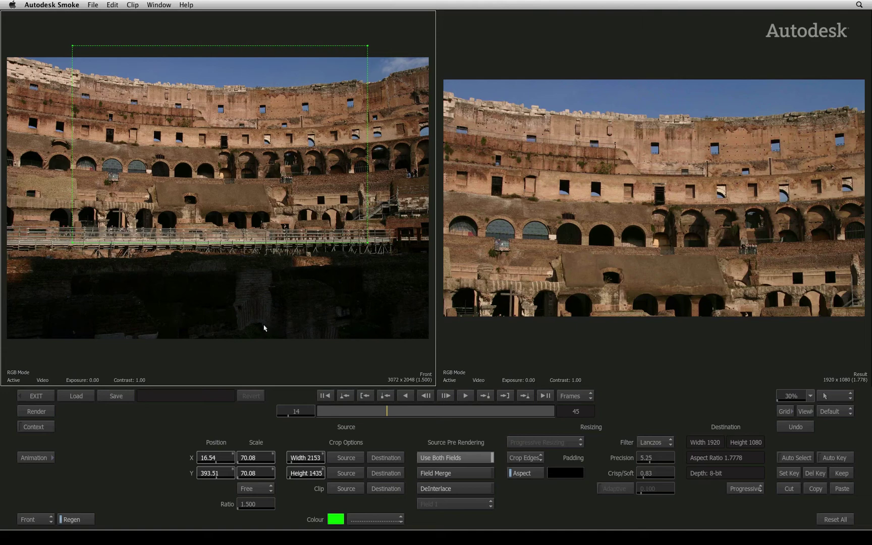
# Exit the Resize editor and render the backplate's Resize effect across its 40 frames.
pyautogui.click(37, 397)
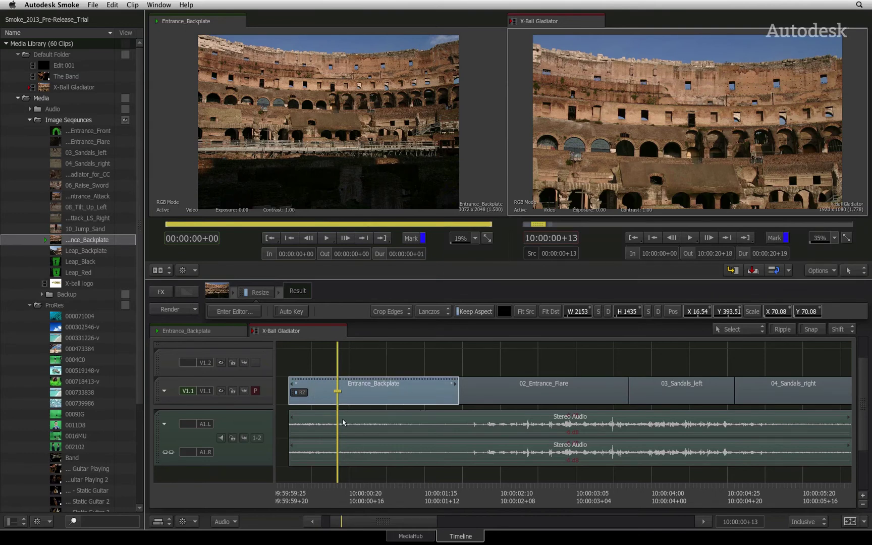
pyautogui.moveTo(343, 489)
pyautogui.mouseDown()
pyautogui.moveTo(328, 488)
pyautogui.moveTo(357, 487)
pyautogui.moveTo(339, 492)
pyautogui.mouseUp()
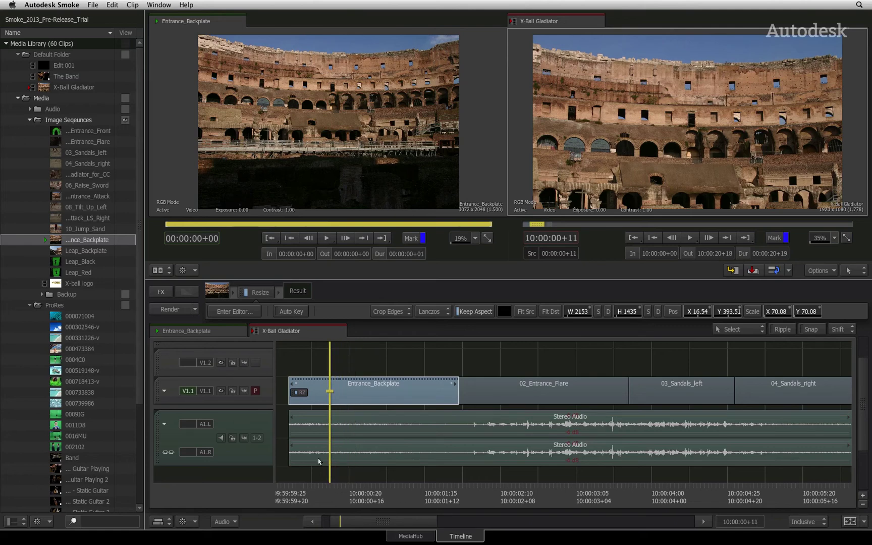
pyautogui.click(184, 311)
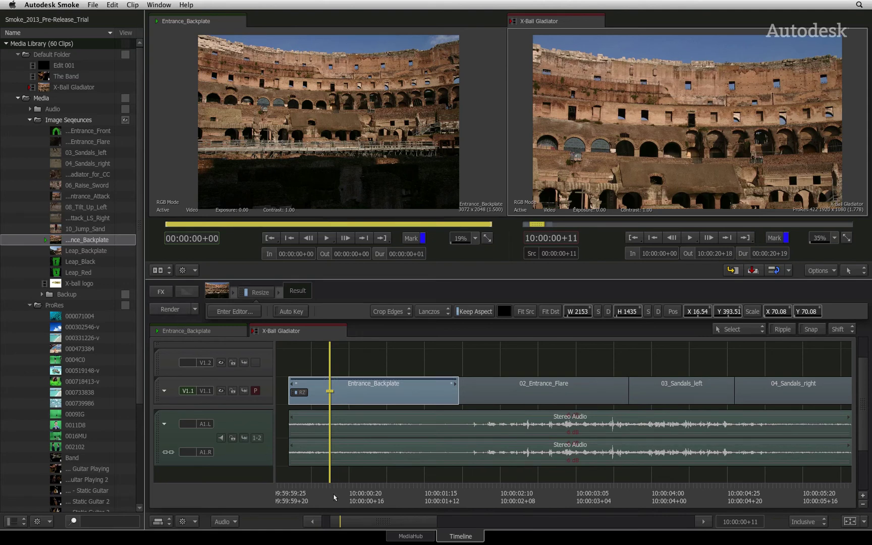
pyautogui.moveTo(330, 495)
pyautogui.mouseDown()
pyautogui.moveTo(322, 494)
pyautogui.moveTo(412, 486)
pyautogui.moveTo(322, 485)
pyautogui.moveTo(329, 494)
pyautogui.mouseUp()
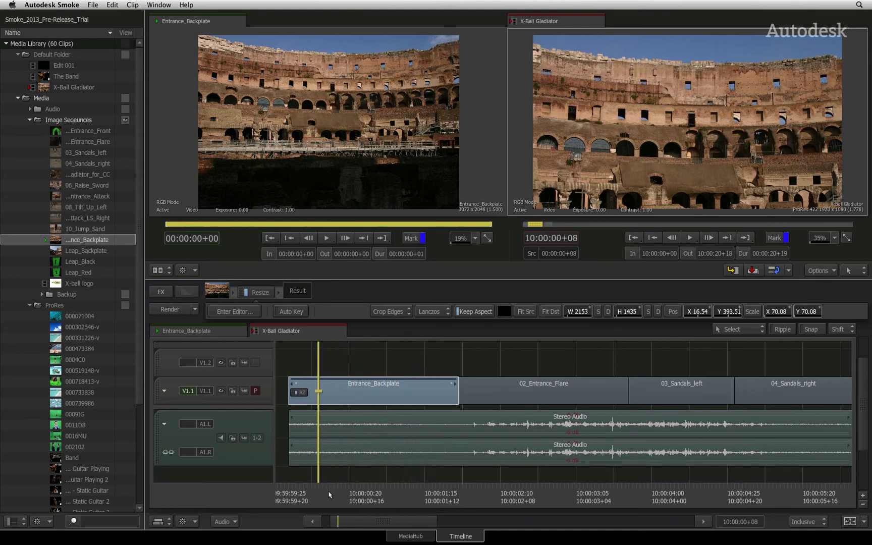